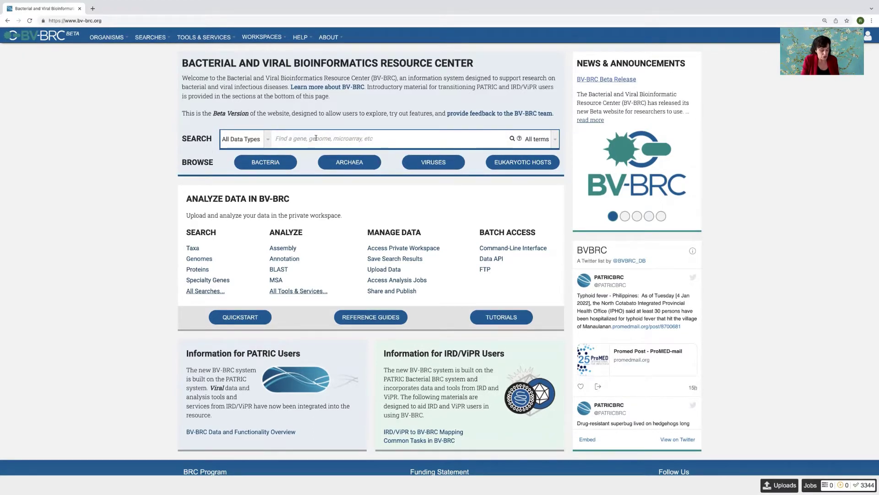
Search all data types for 'Crimean con' and scroll through the Top Matches results
type("Crimean congo")
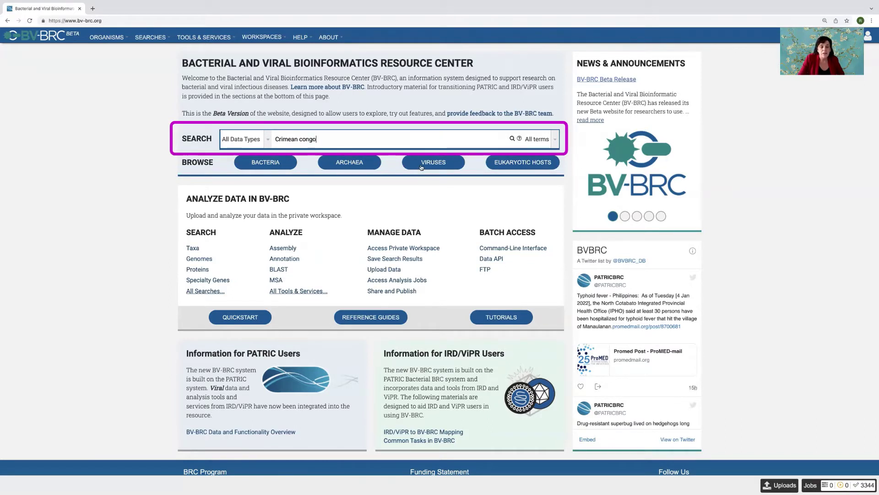
left_click(512, 140)
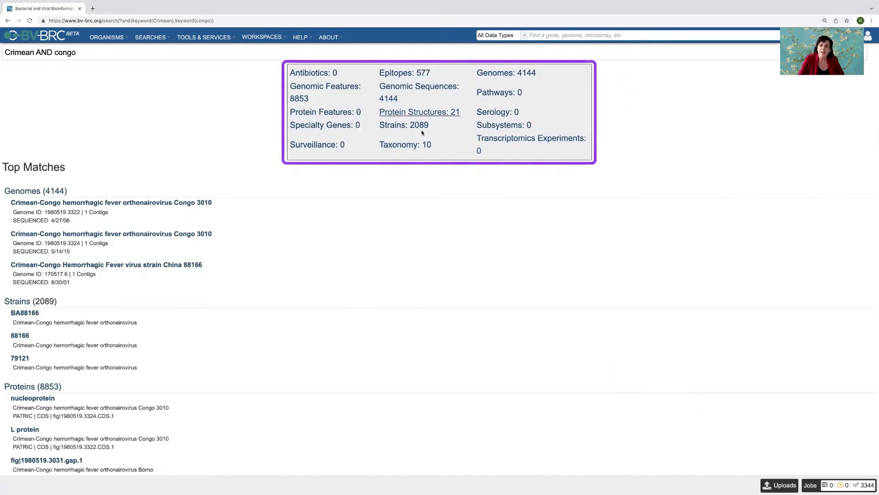
scroll(278, 244, "down", 5)
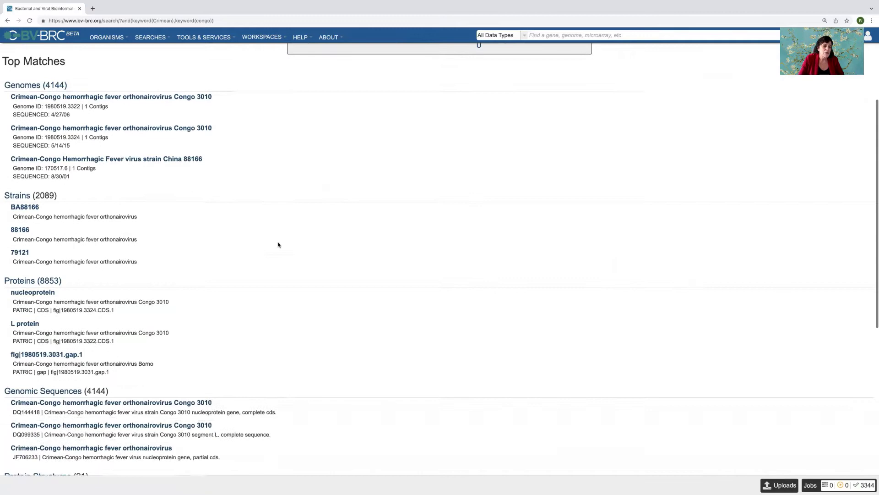
scroll(278, 245, "down", 3)
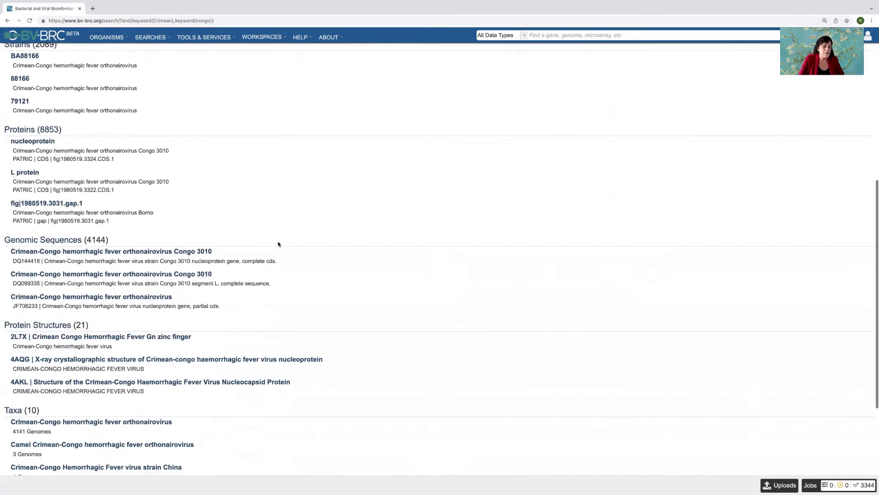
scroll(279, 243, "up", 3)
scroll(279, 244, "up", 5)
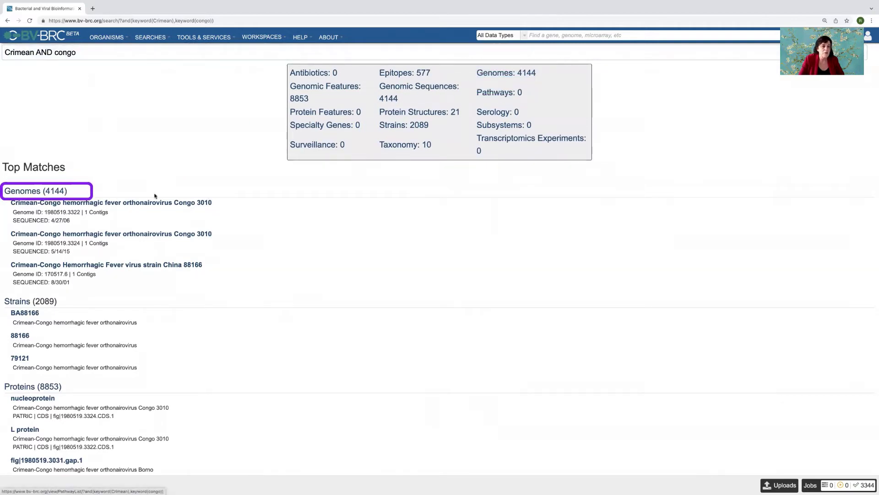
Open the Genomes (4144) list from Top Matches and zoom the page in
left_click(40, 193)
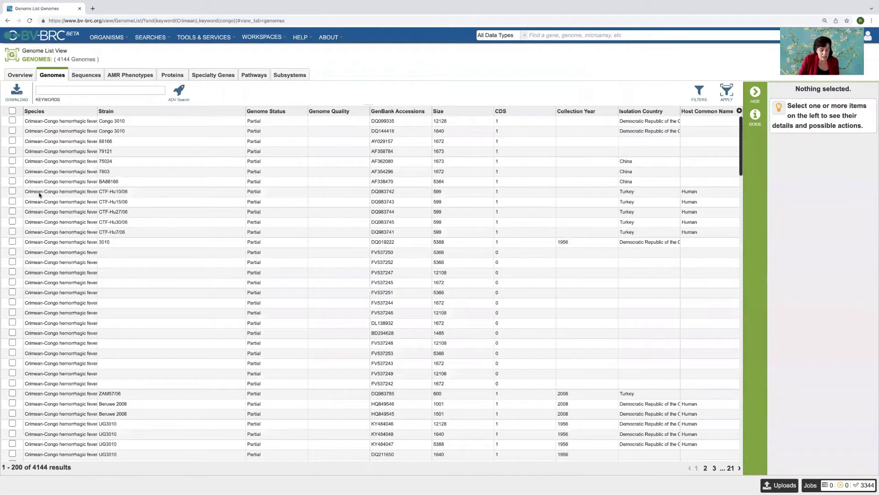
key("ctrl+plus")
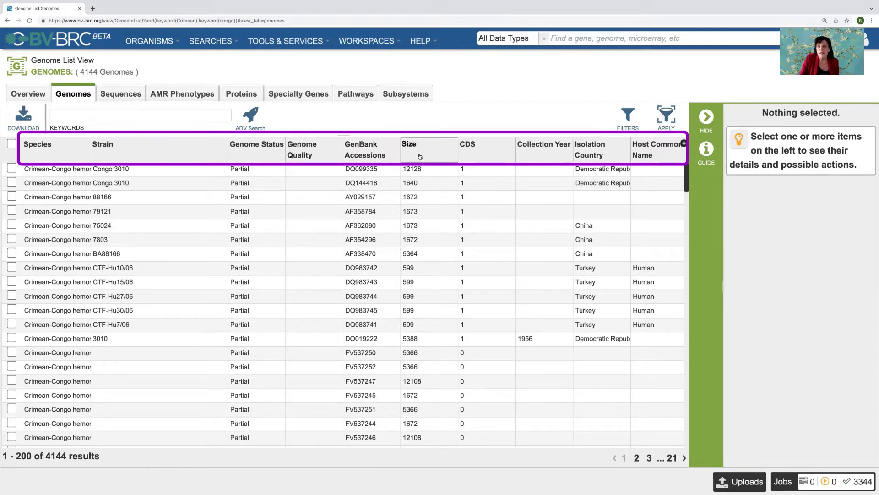
left_click(684, 144)
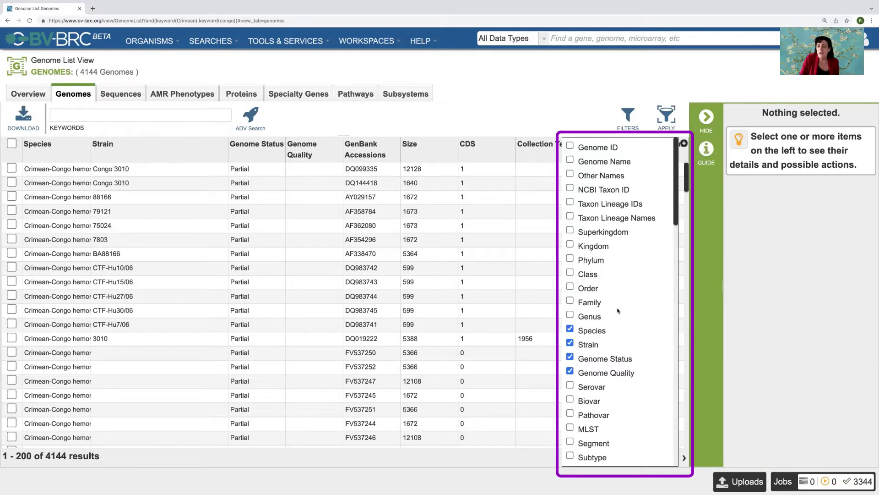
scroll(618, 310, "down", 5)
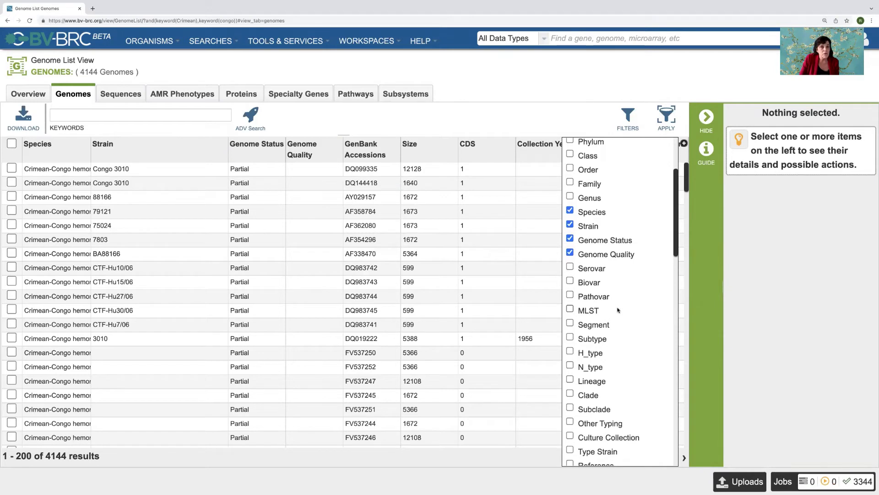
scroll(617, 310, "down", 2)
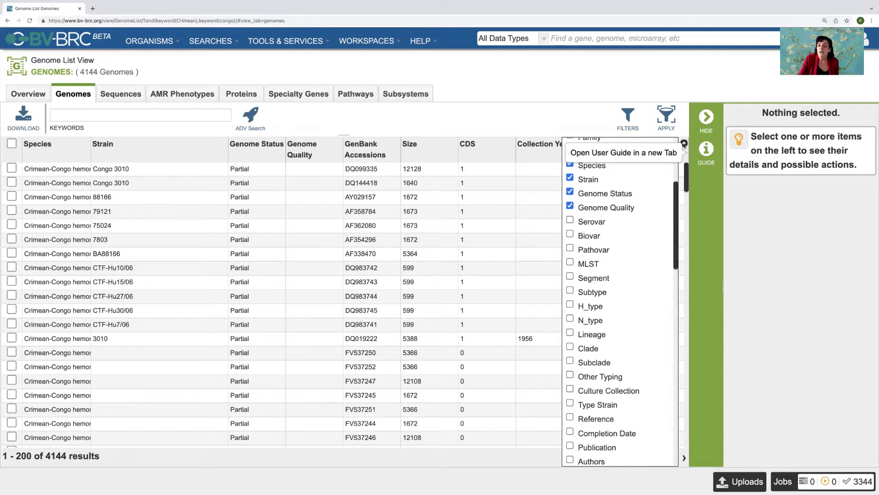
left_click(684, 143)
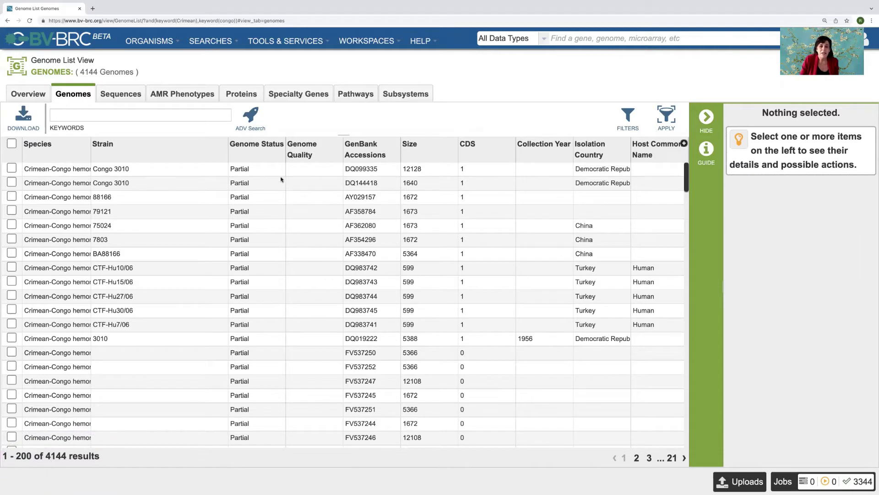
left_click(229, 42)
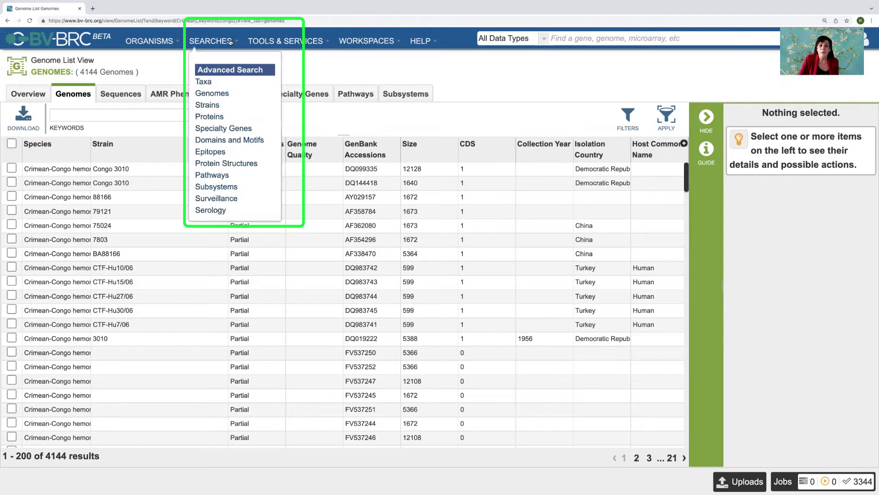
left_click(384, 62)
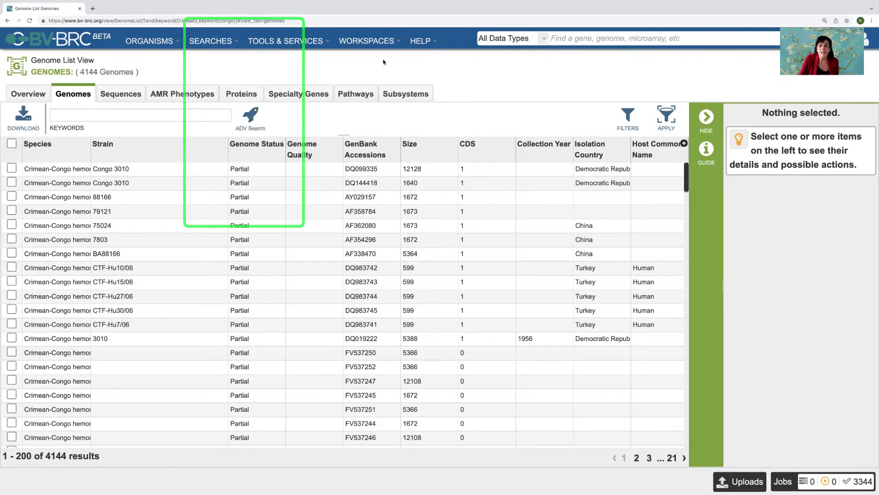
Show the genome table's filter facets and scroll the host list down to Tick (297)
left_click(630, 119)
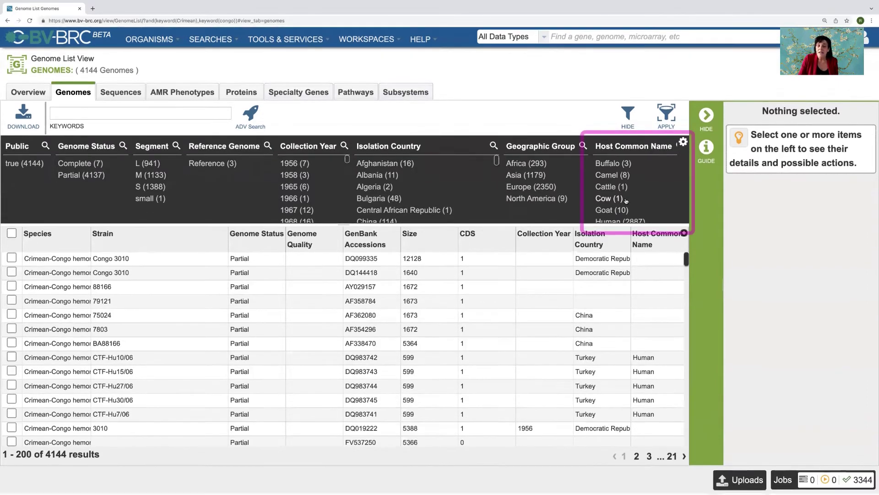
scroll(605, 198, "down", 3)
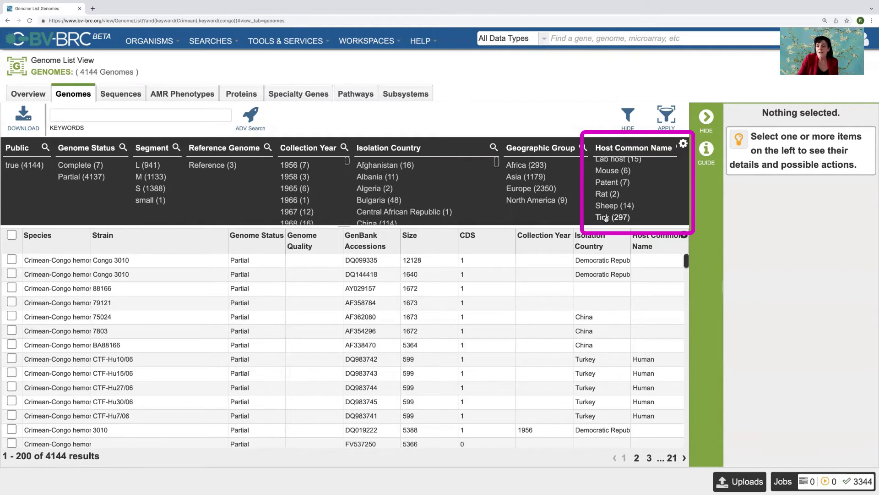
Filter the genomes to Tick host, Asia only, and collection year 1973, leaving six
left_click(605, 218)
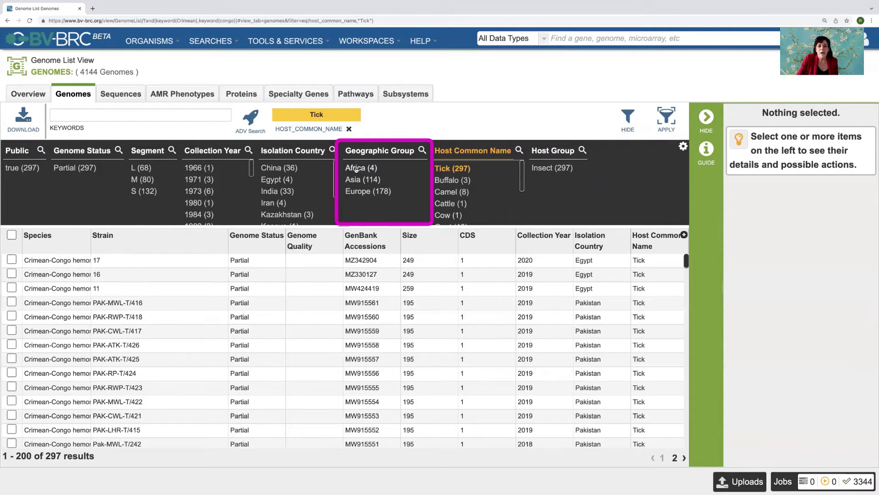
left_click(356, 169)
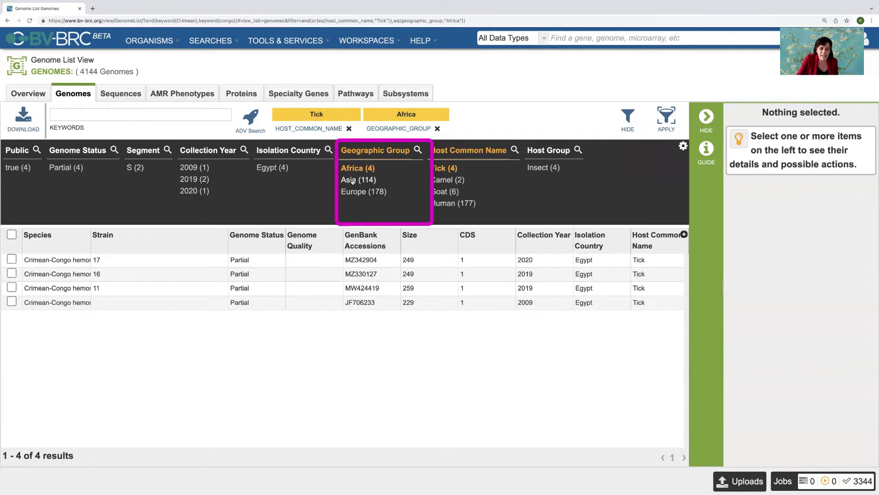
left_click(353, 179)
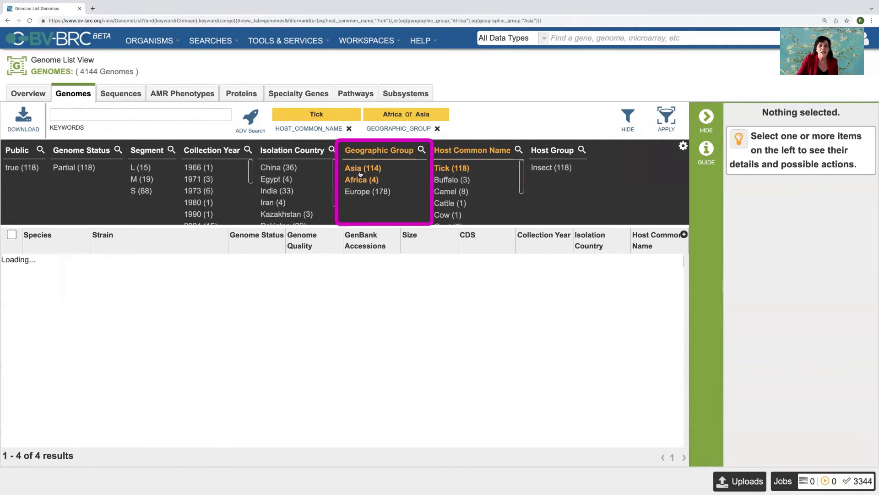
left_click(355, 182)
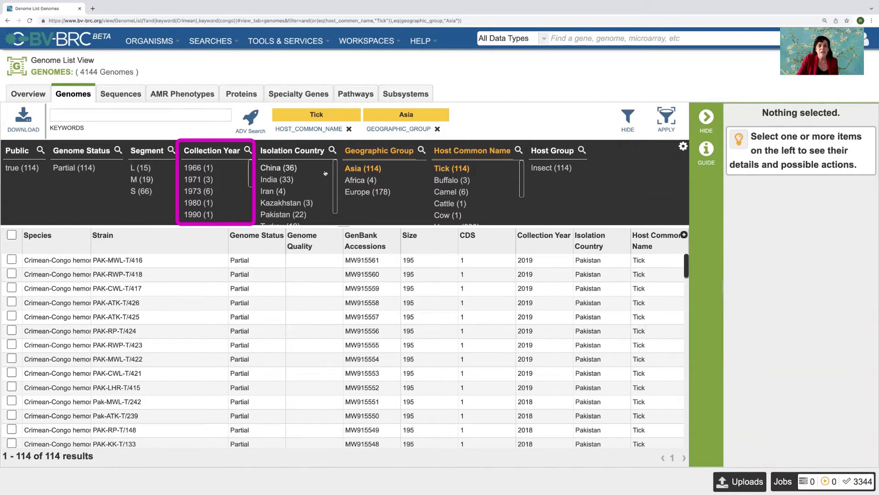
left_click(190, 191)
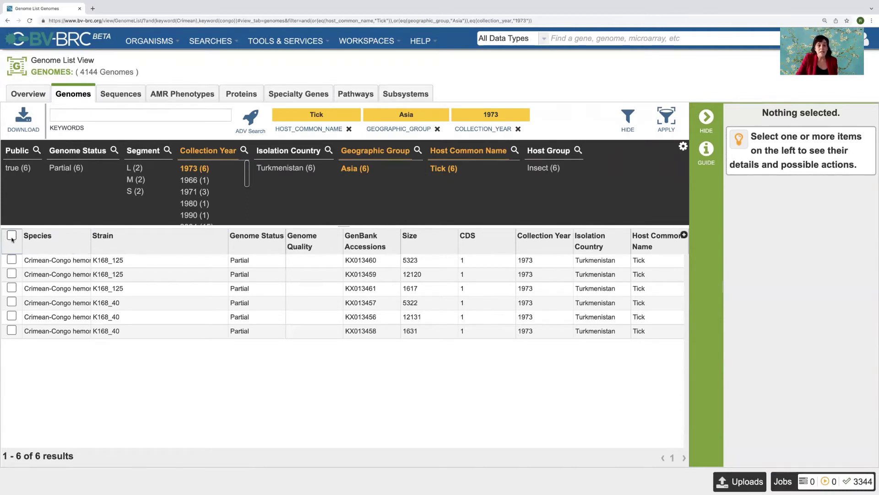
Check the first genome row, then select all six genomes with the header checkbox
left_click(12, 260)
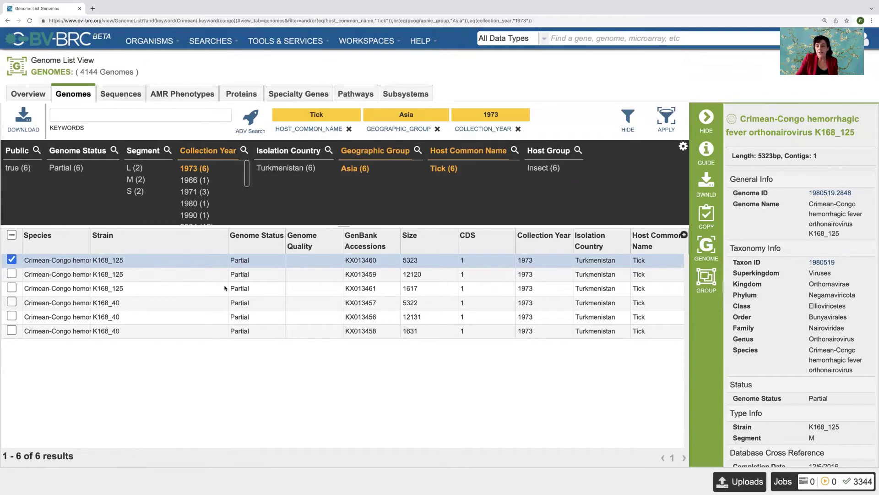
scroll(773, 311, "down", 5)
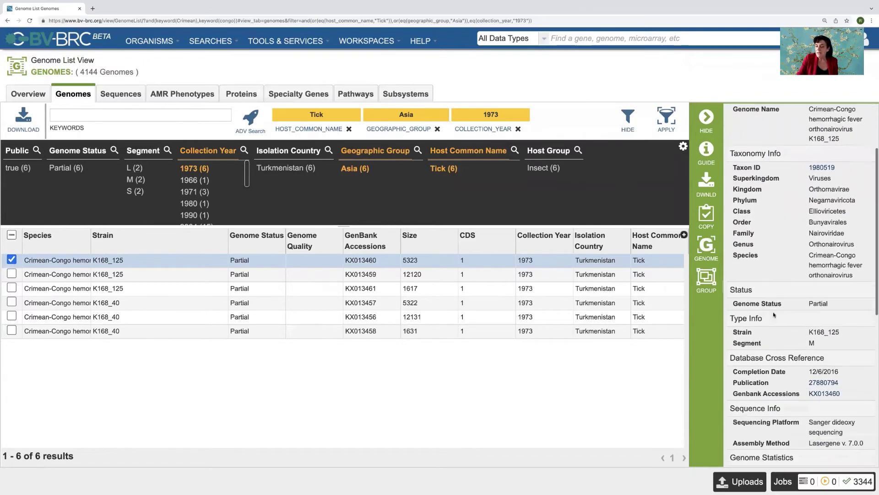
scroll(773, 313, "up", 5)
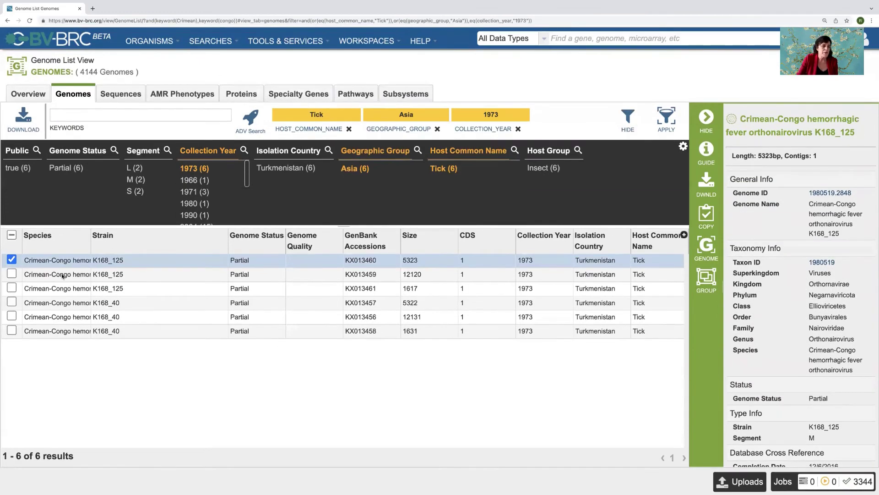
left_click(11, 236)
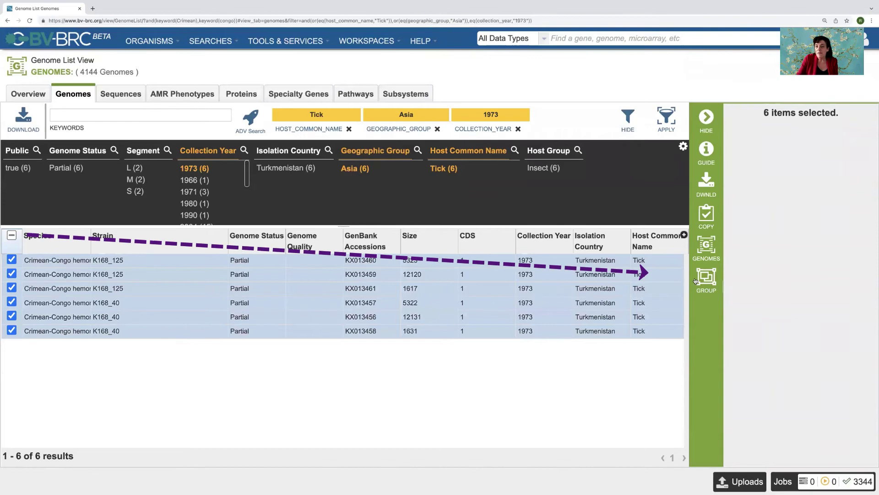
Add the selected genomes to a new group named 'Asian tick viruses CCHF 1973'
left_click(705, 279)
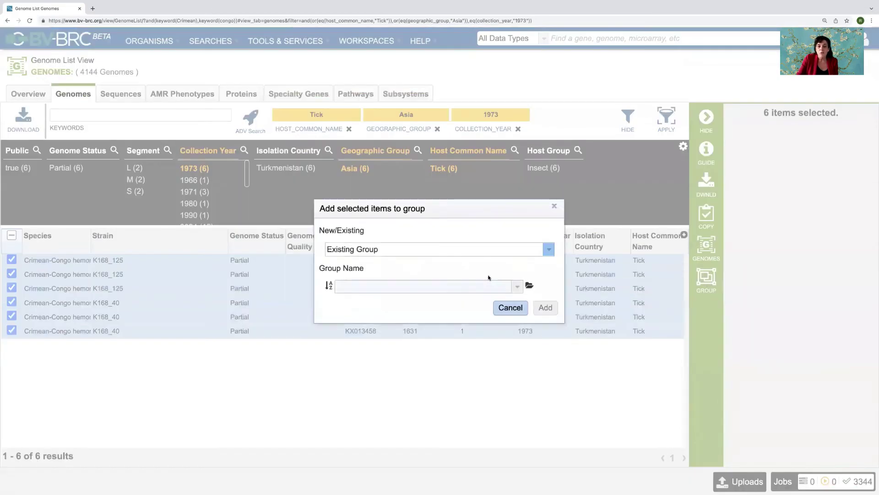
left_click(548, 250)
left_click(352, 260)
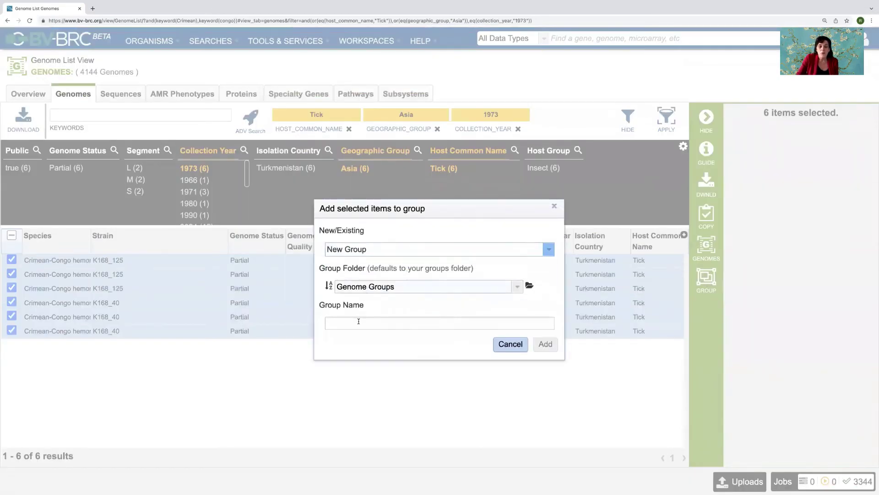
left_click(358, 322)
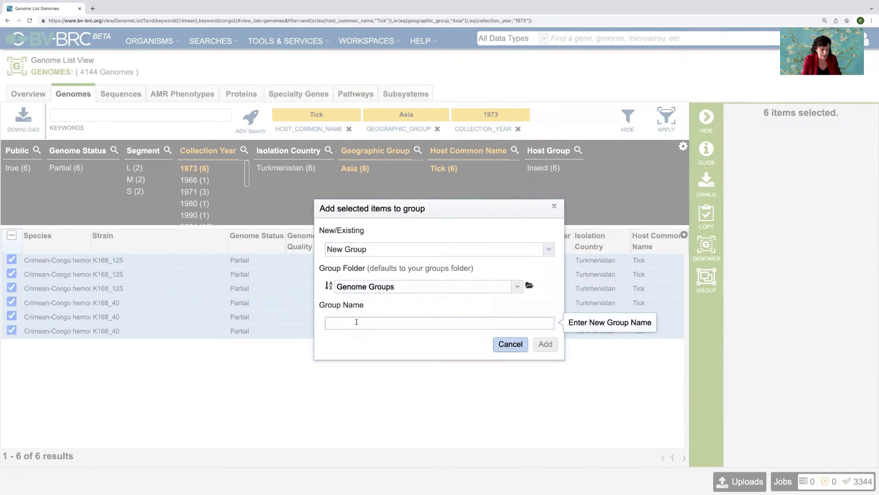
type("Asian tick viruses C")
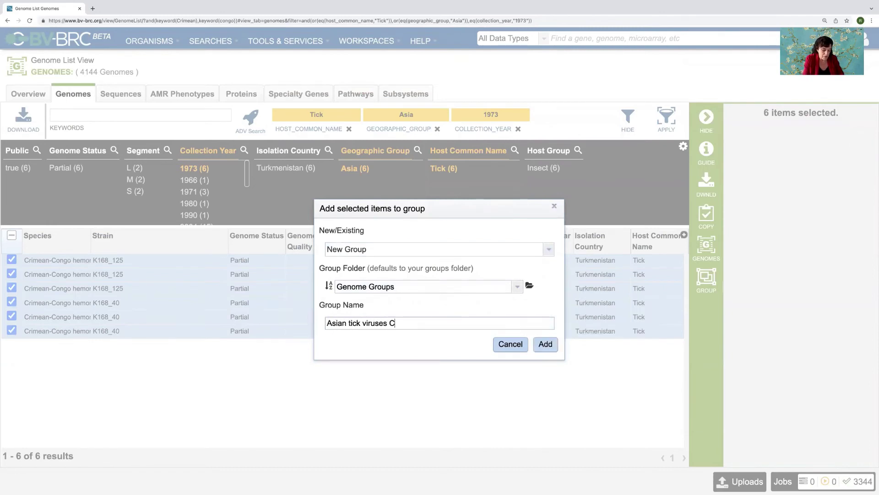
type("CHF ")
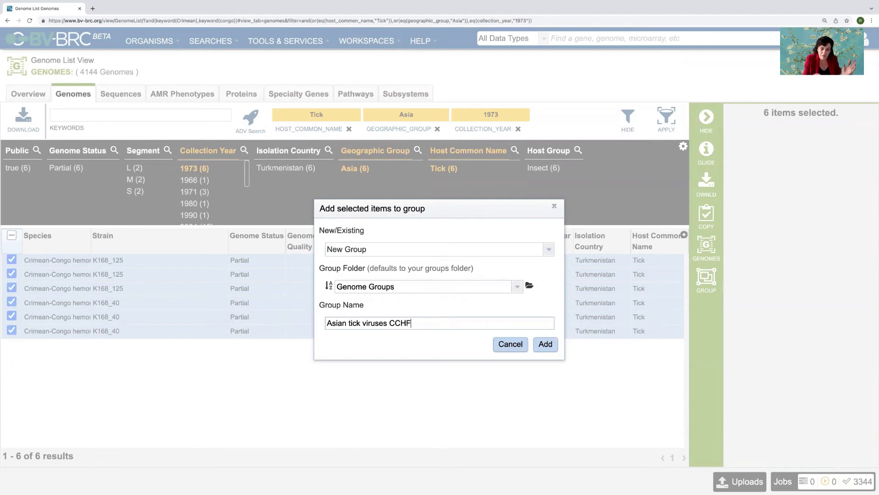
type("197")
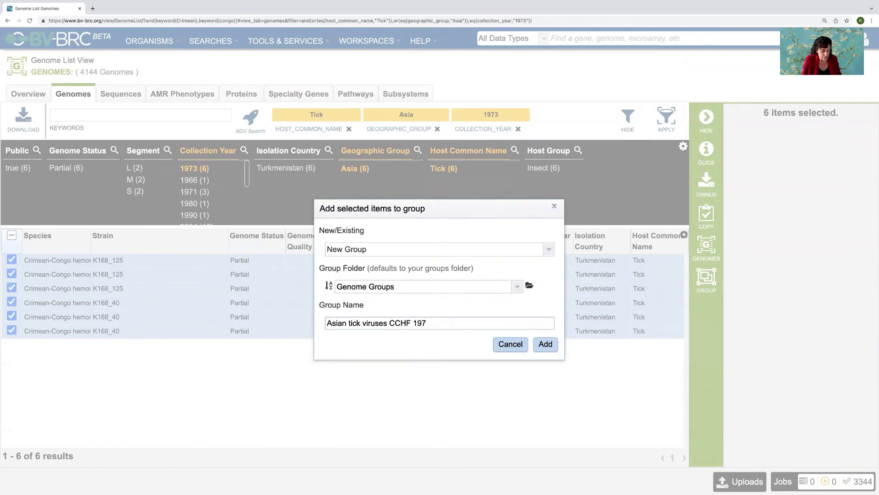
type("3")
left_click(549, 347)
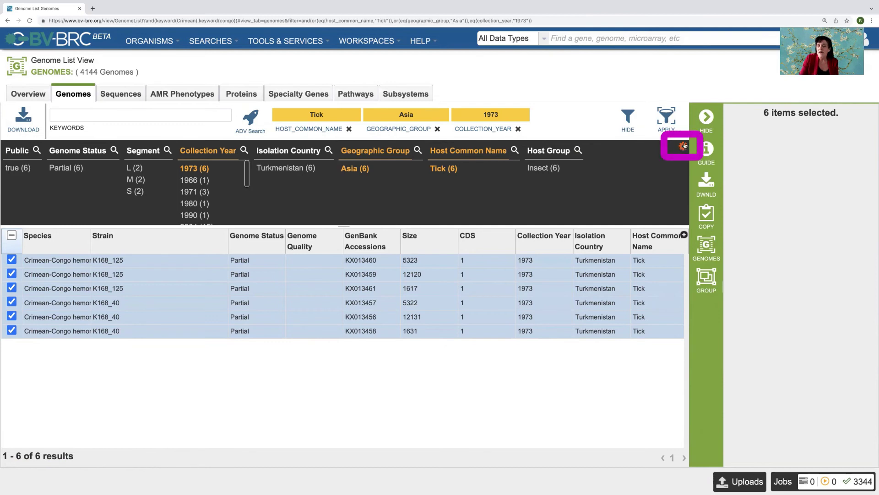
Open the gear column chooser and scroll through the available table columns
left_click(683, 148)
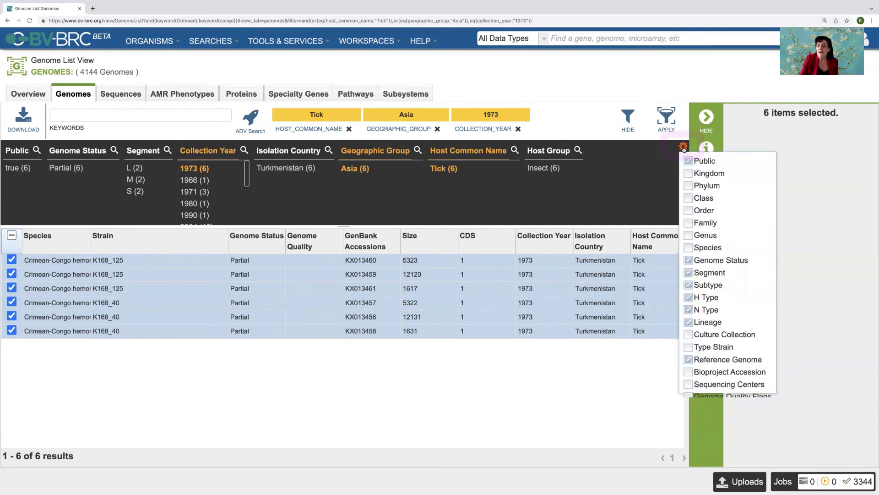
scroll(709, 273, "down", 1)
scroll(709, 272, "down", 5)
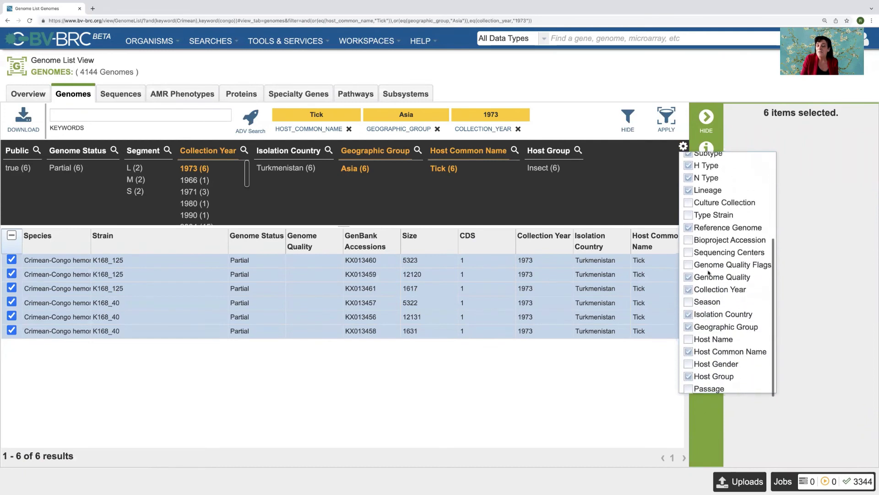
scroll(709, 272, "up", 3)
scroll(708, 272, "up", 3)
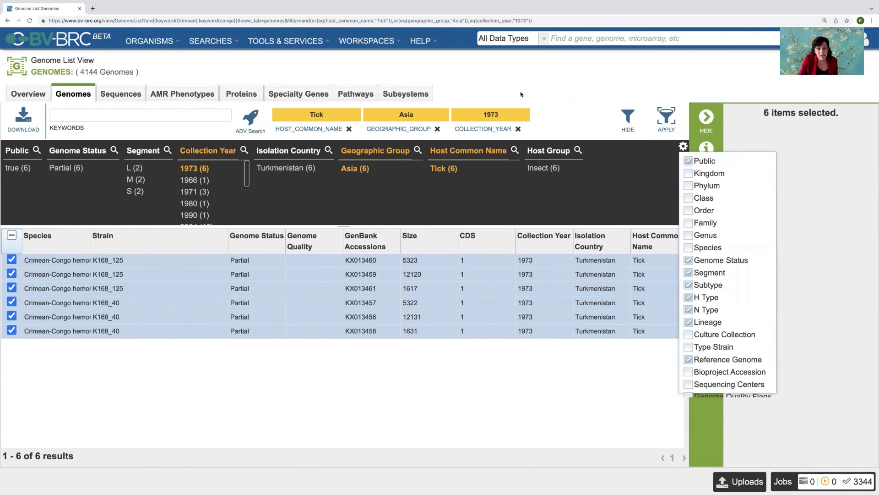
Open the Provide Feedback form from HELP, then close it without sending
left_click(421, 42)
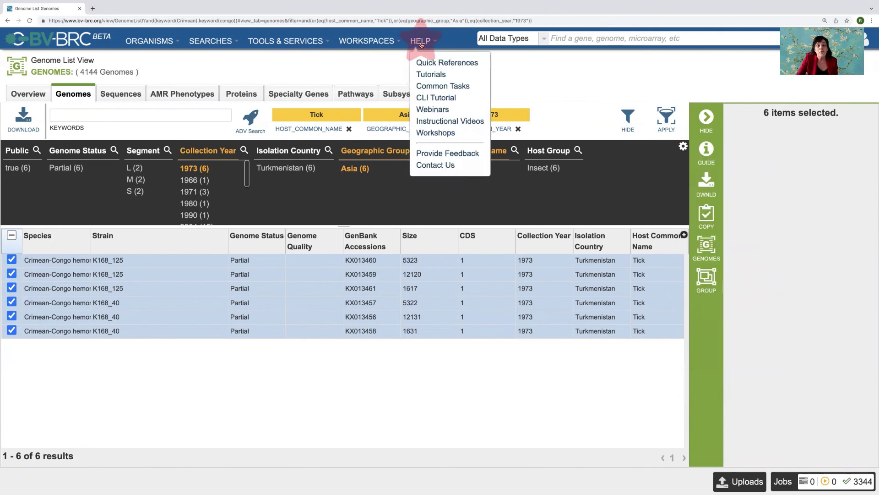
left_click(448, 154)
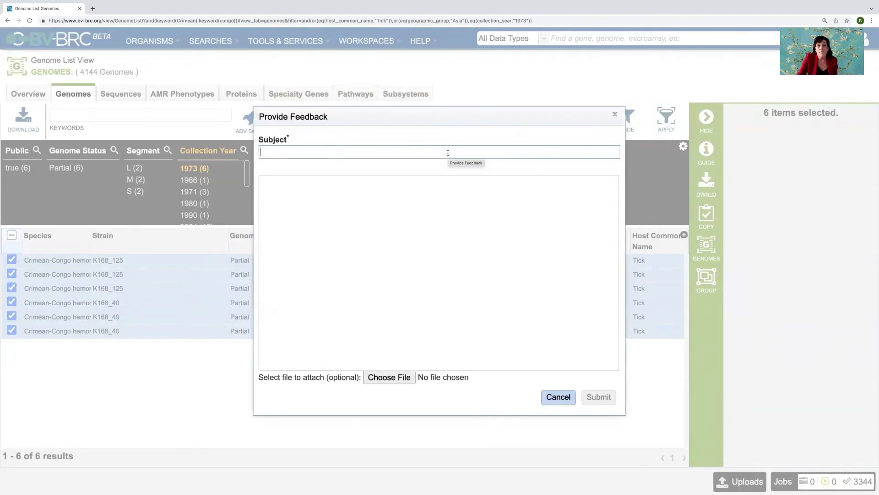
left_click(615, 115)
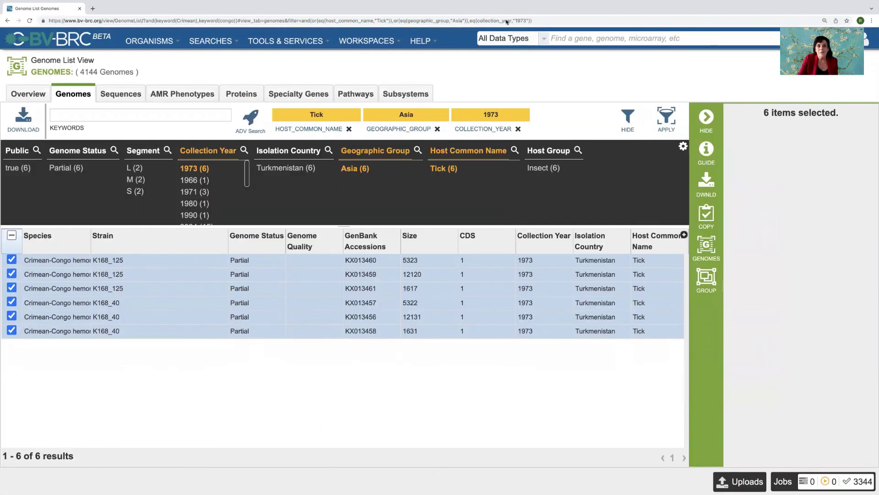